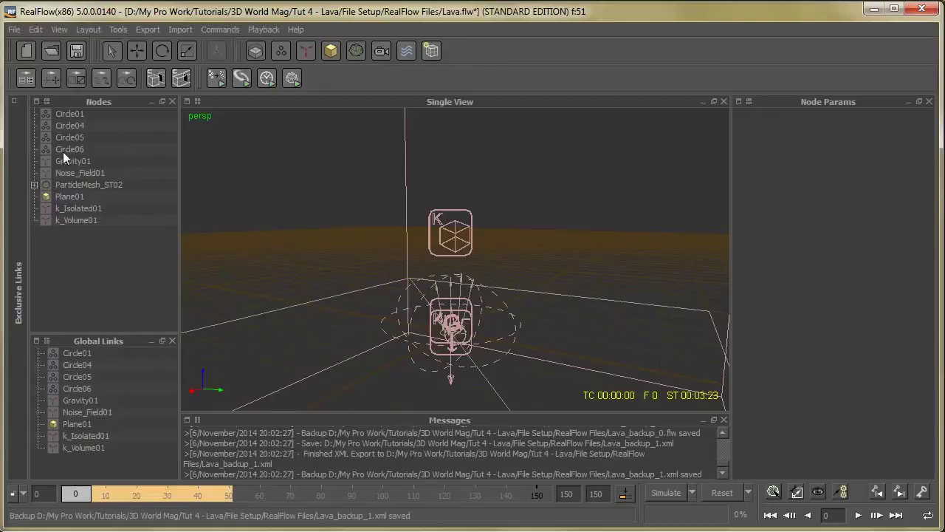
Browse the emitter types without adding one, then show Circle01's parameters (Scale 0.2, Speed 9.83486).
click(282, 56)
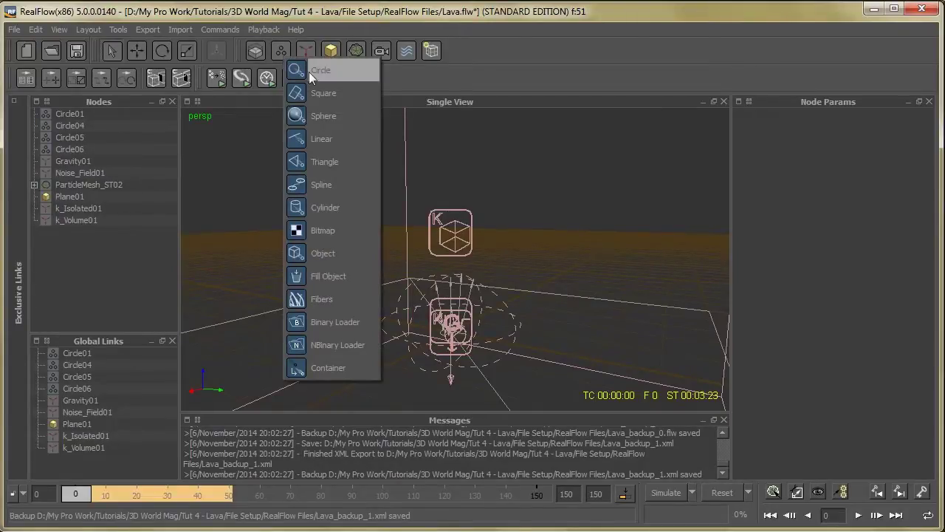
click(516, 85)
click(276, 47)
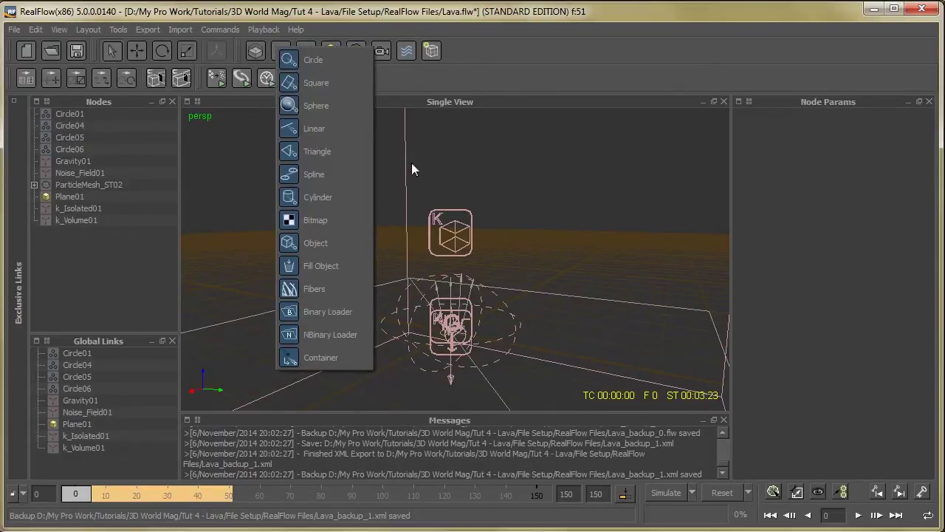
click(454, 184)
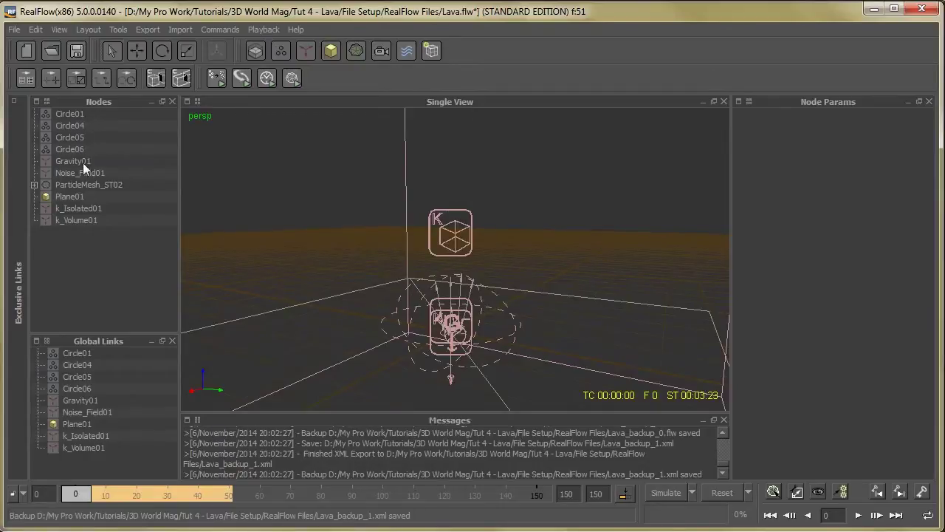
click(77, 118)
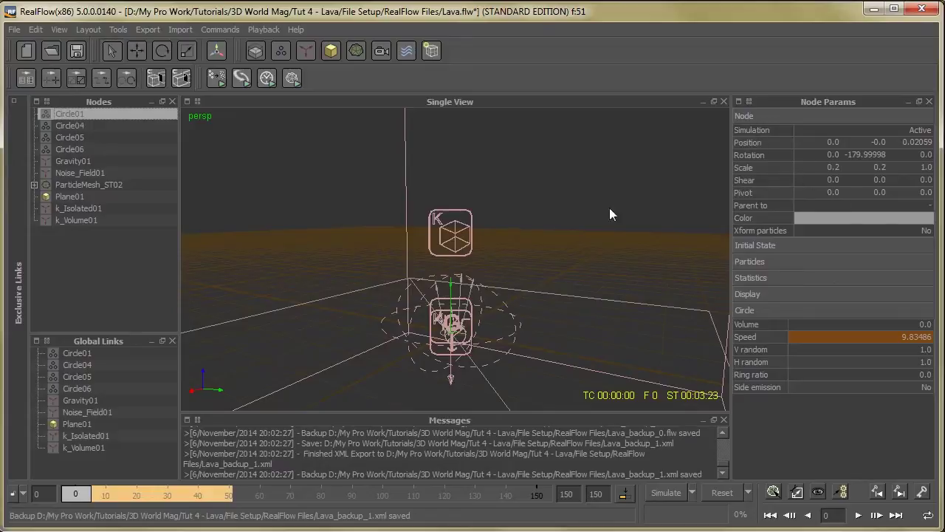
Deselect everything, then zoom and orbit the perspective view closer to the emitter cluster.
click(546, 263)
scroll(426, 344, up, 4)
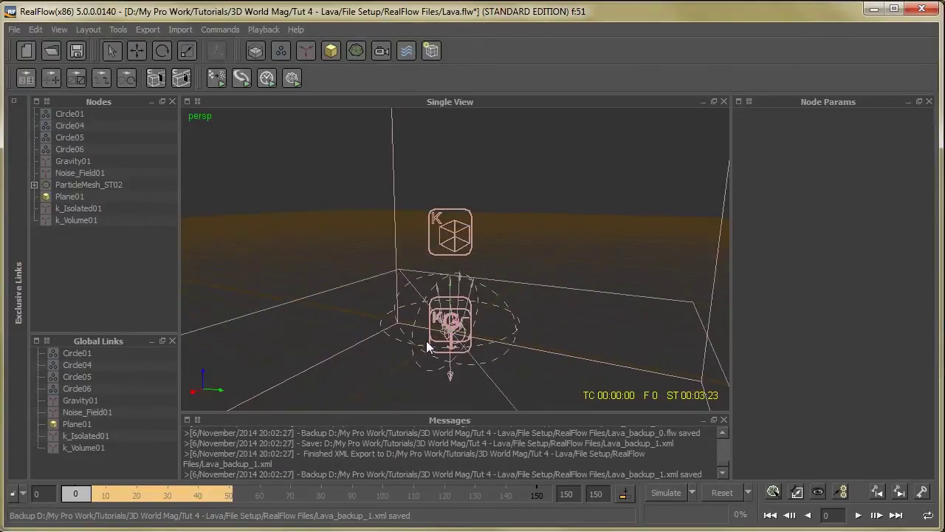
scroll(477, 357, down, 1)
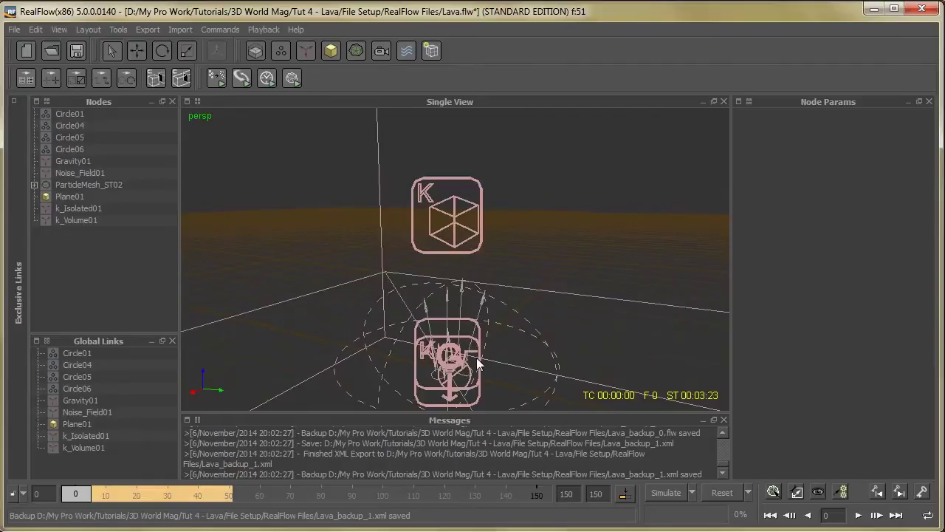
mouse_move(477, 354)
alt+mouse_down()
mouse_move(503, 353)
mouse_move(501, 374)
mouse_move(522, 374)
mouse_move(487, 374)
mouse_move(477, 359)
mouse_move(491, 343)
alt+mouse_up()
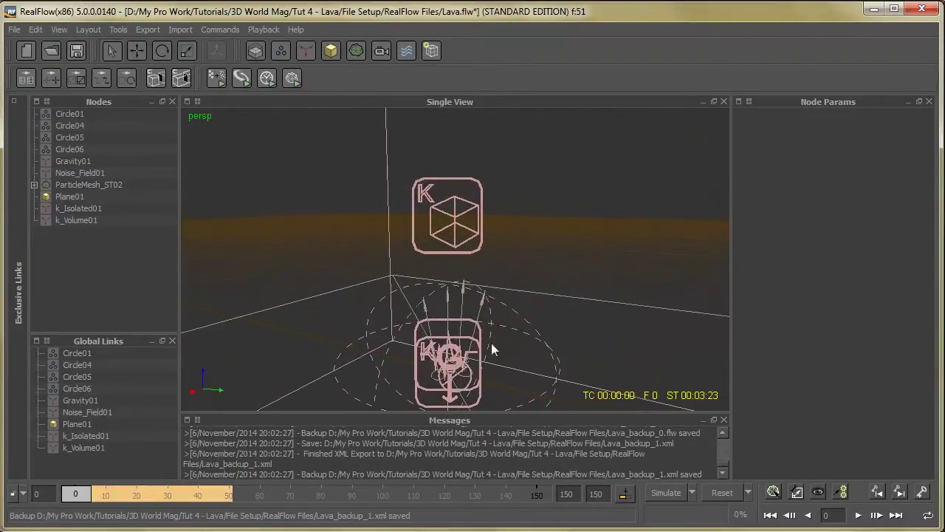
click(66, 115)
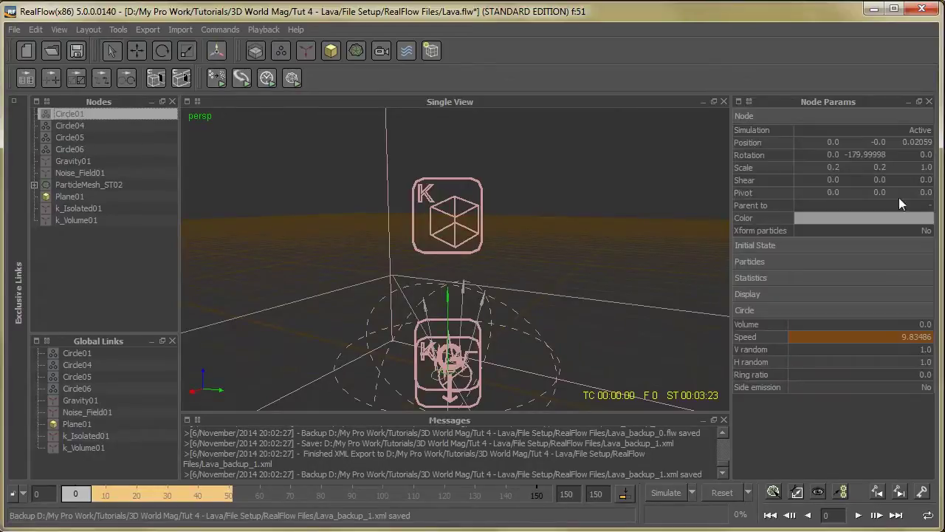
click(749, 262)
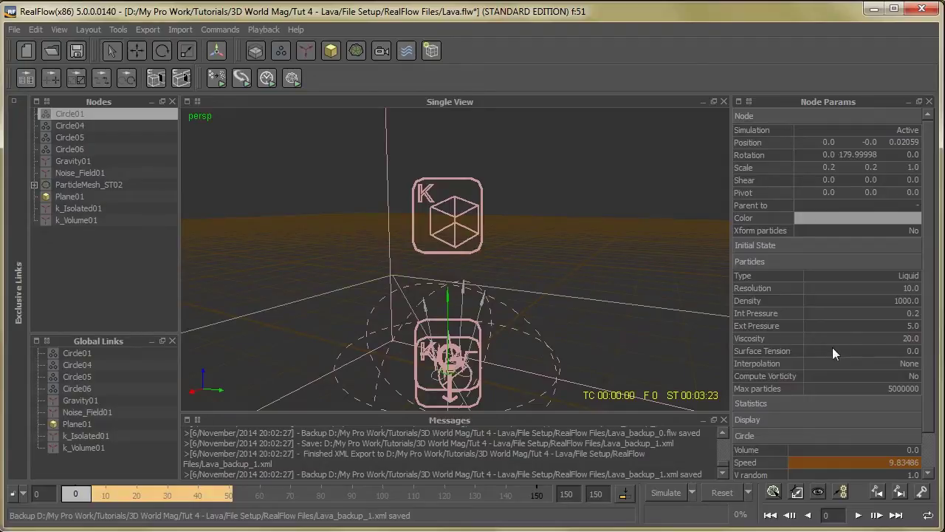
click(767, 263)
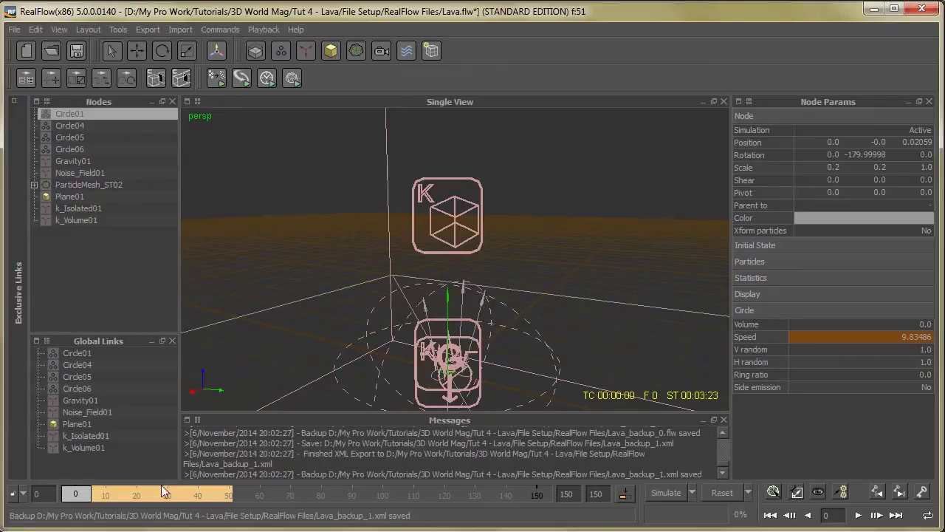
Preview the splash at frames 4, 8 and 10, checking Speed's options, then return to frame 0.
drag(74, 494, 91, 500)
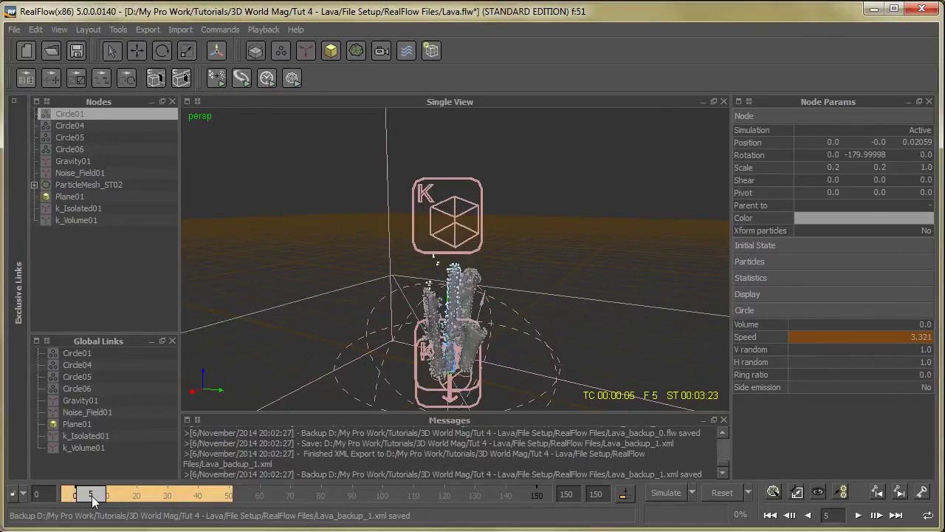
right_click(912, 341)
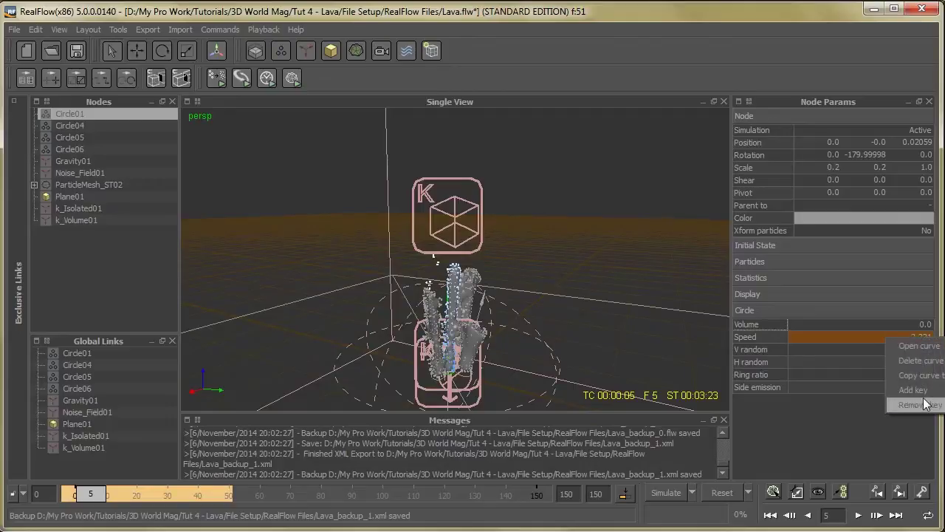
click(100, 501)
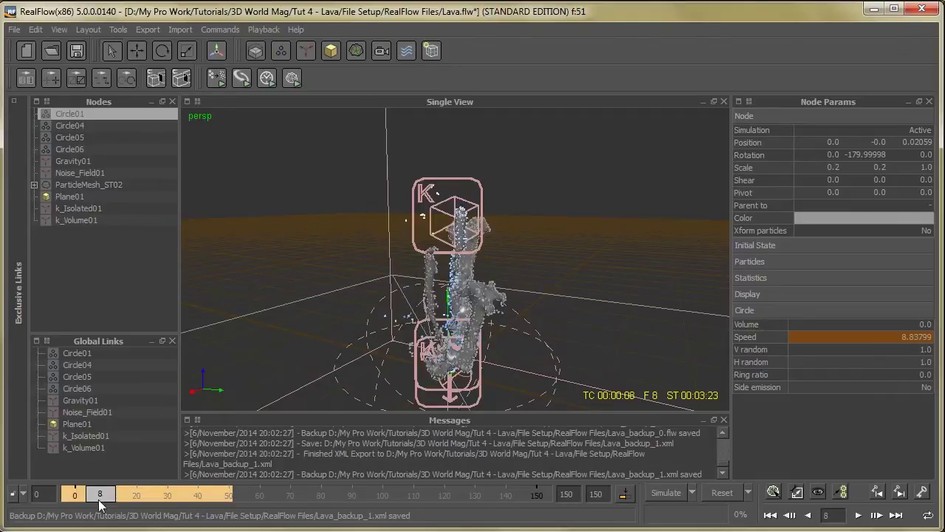
drag(101, 501, 107, 501)
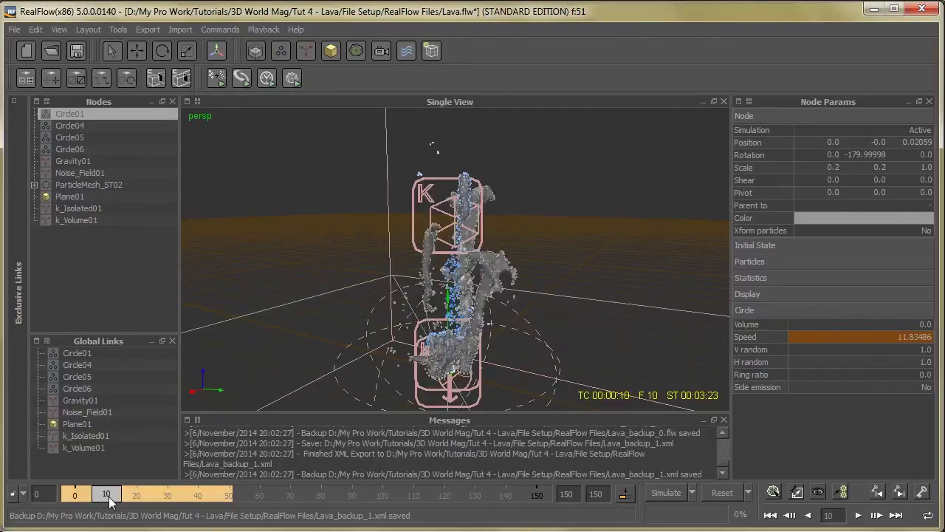
right_click(908, 338)
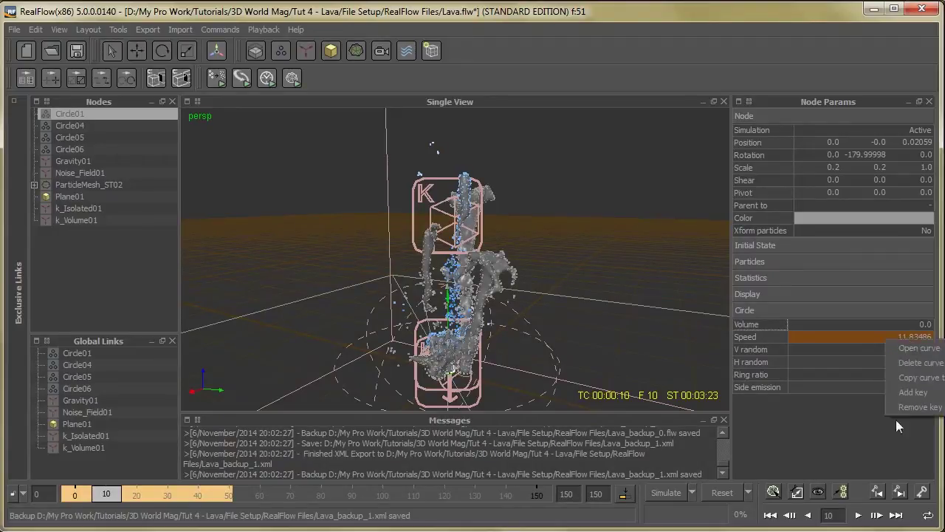
key(Escape)
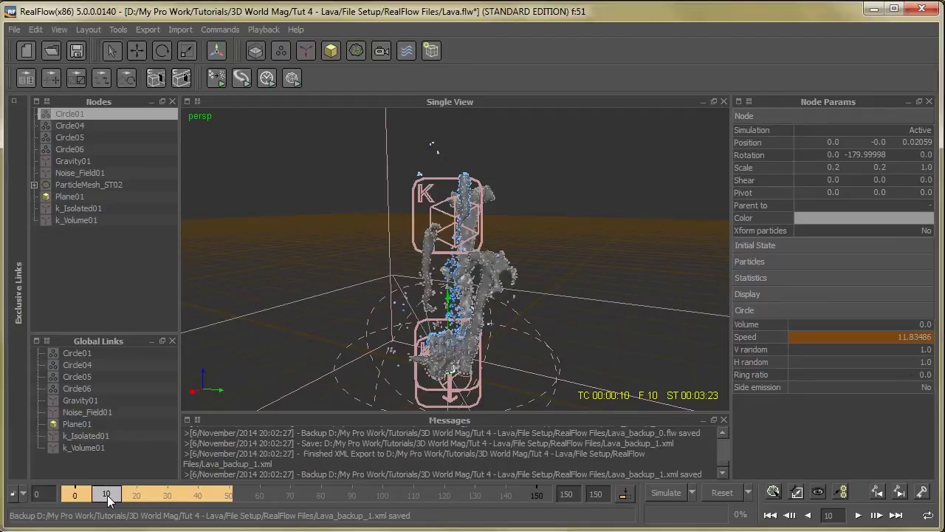
drag(107, 500, 74, 494)
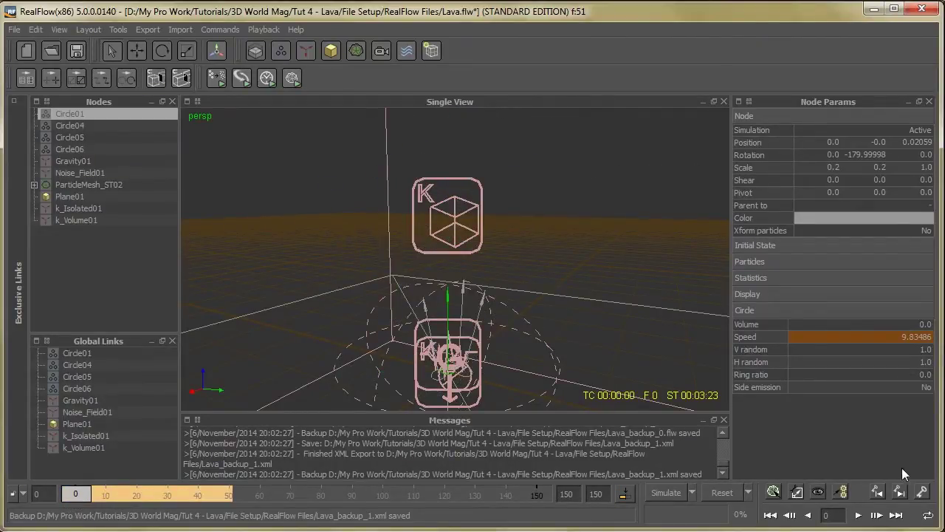
Open Circle01's Speed animation curve in the Curve Editor and bring the whole curve into view.
right_click(923, 340)
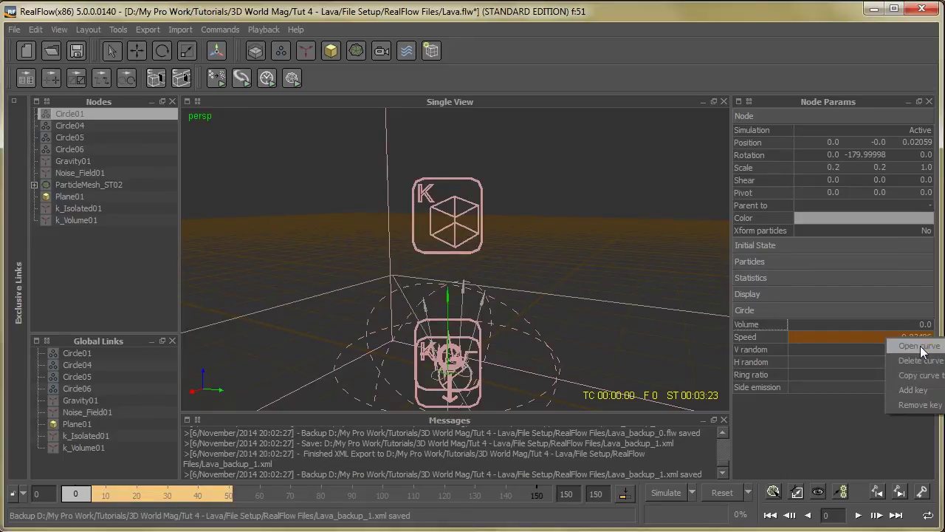
click(921, 347)
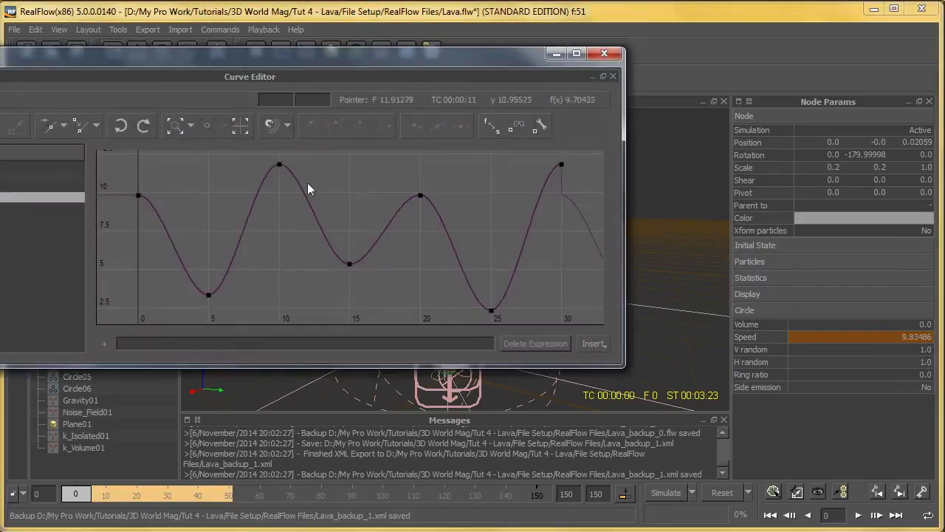
scroll(304, 229, down, 2)
scroll(347, 227, up, 1)
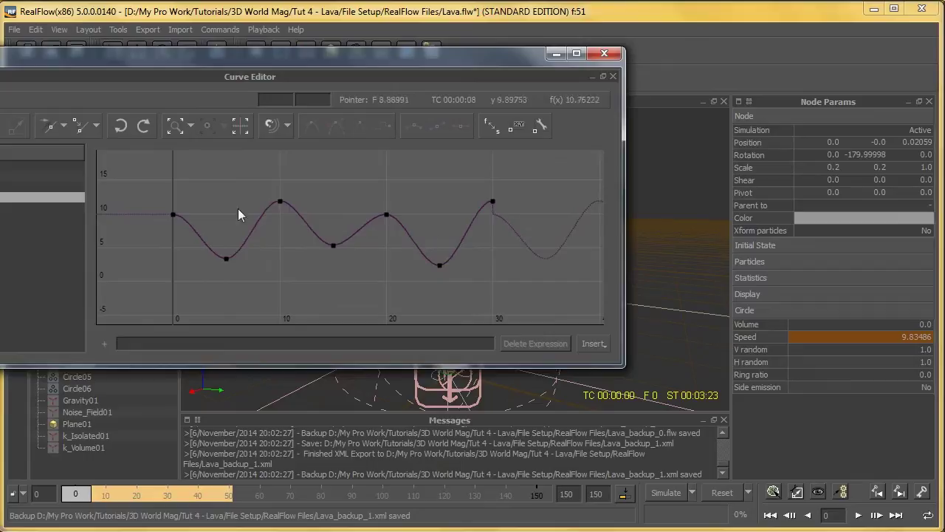
drag(1, 57, 147, 47)
Inspect the selected keys' properties, then close the properties panel and the Curve Editor.
click(119, 90)
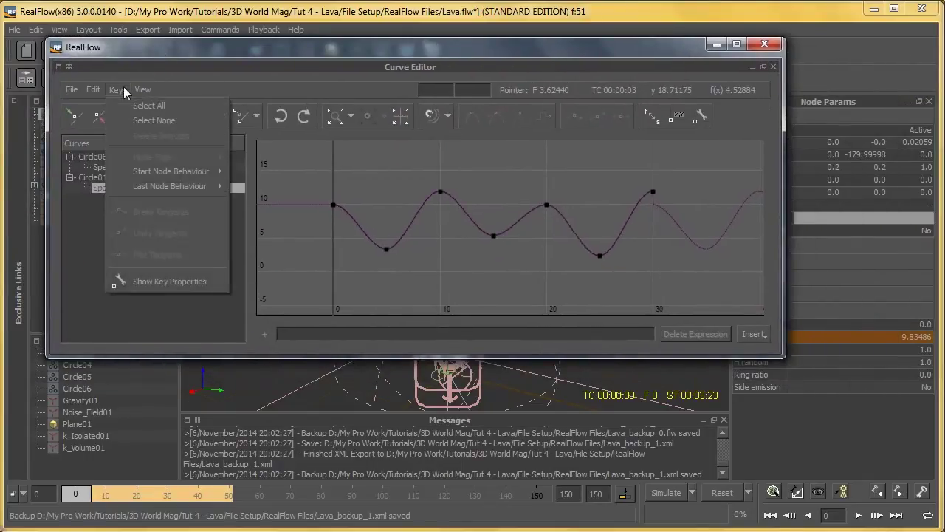
click(166, 282)
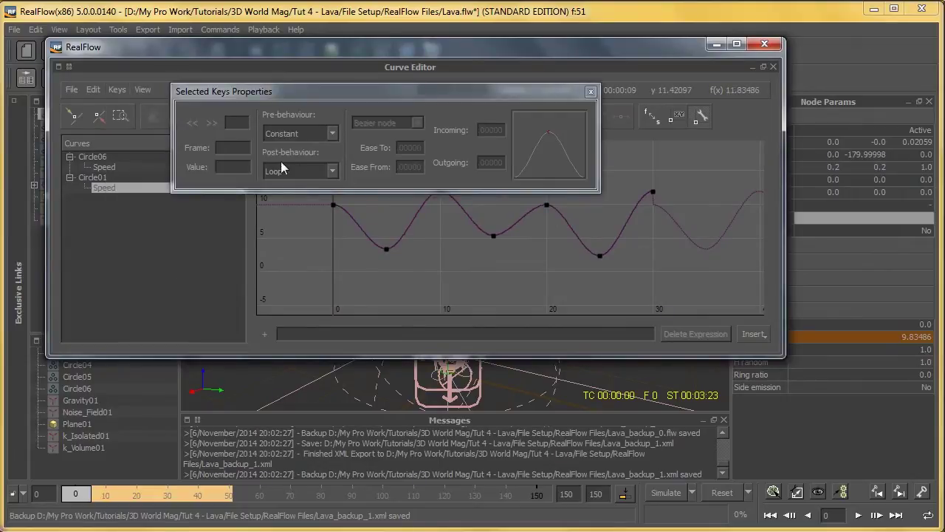
click(591, 92)
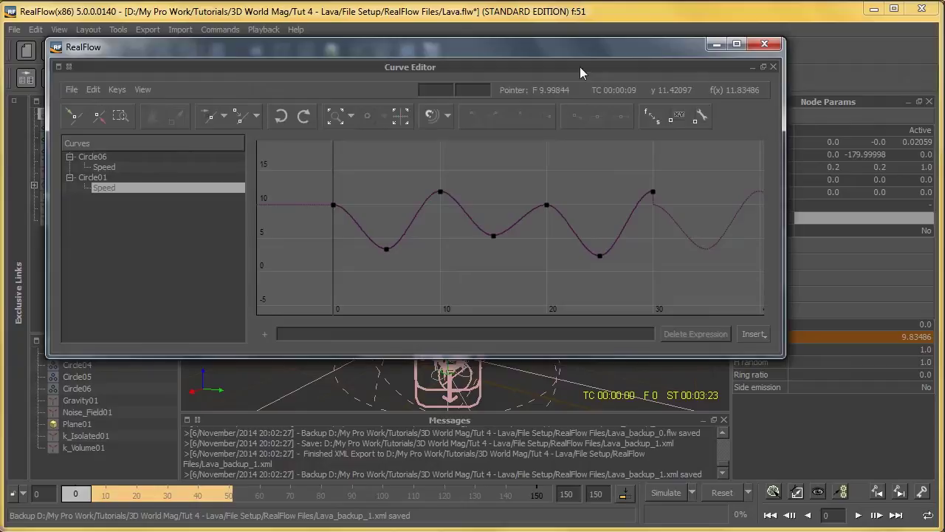
click(765, 44)
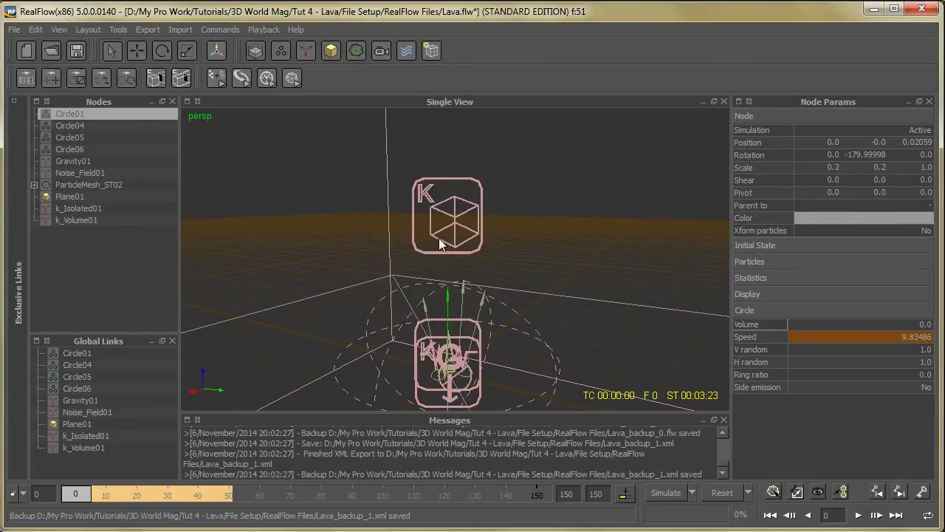
click(564, 259)
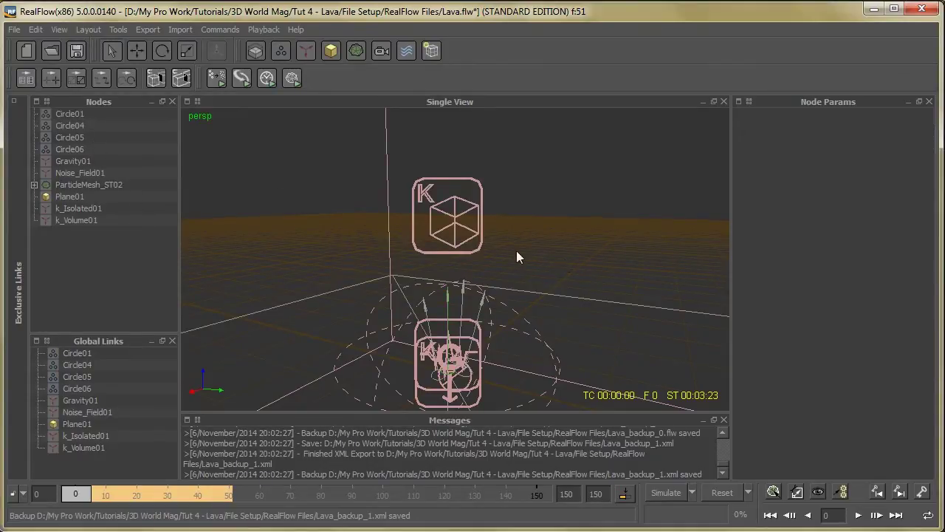
click(79, 163)
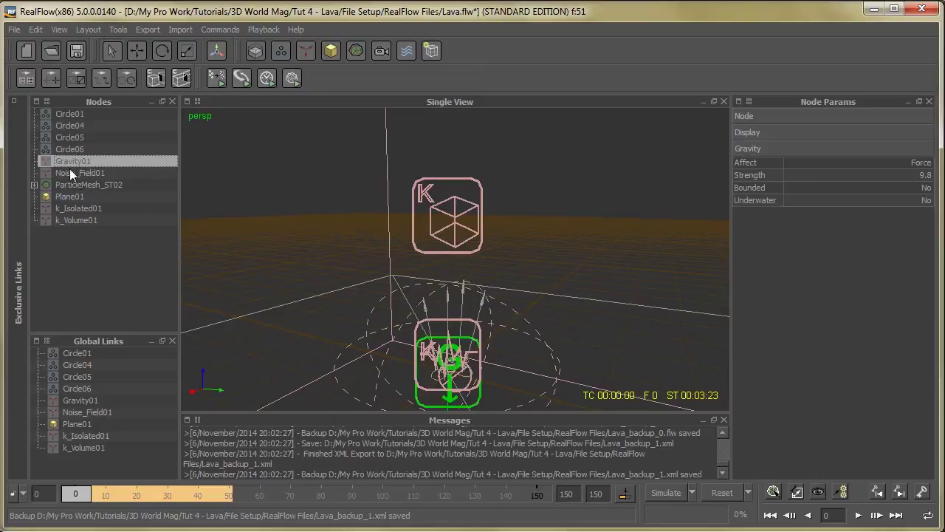
click(78, 176)
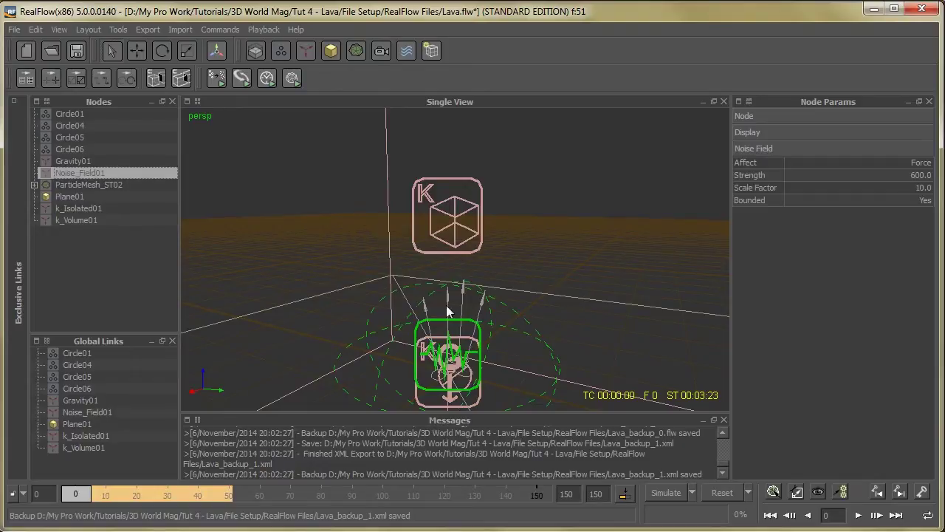
scroll(447, 305, down, 3)
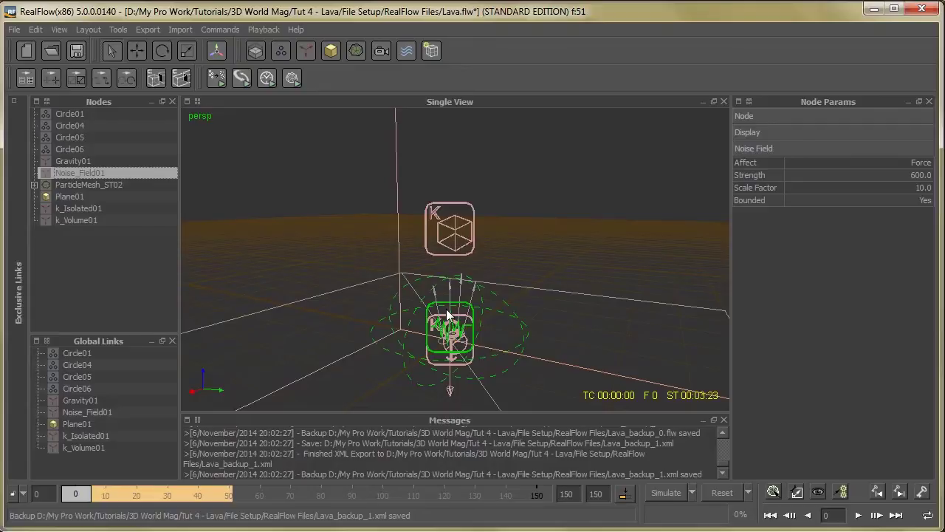
click(67, 210)
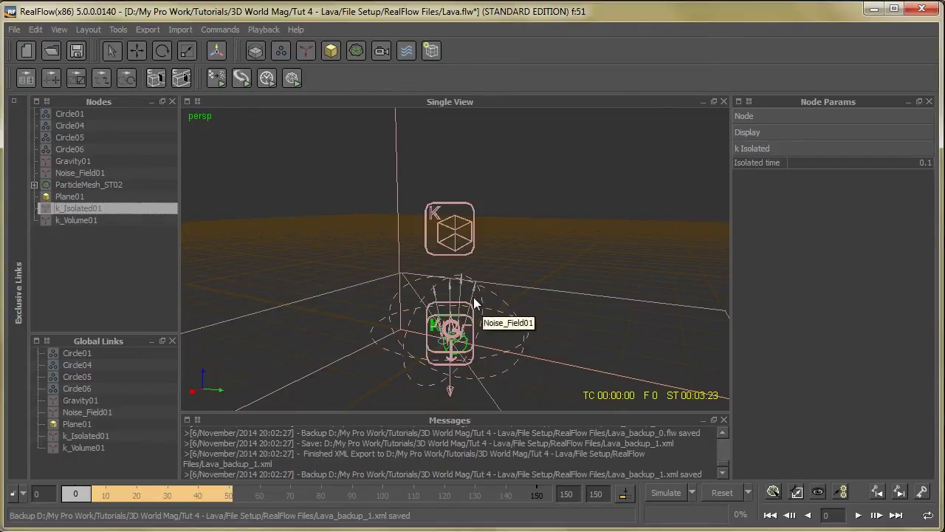
Select k_Volume01 and zoom and orbit the view to see its box around the emitters.
click(111, 221)
scroll(511, 288, down, 5)
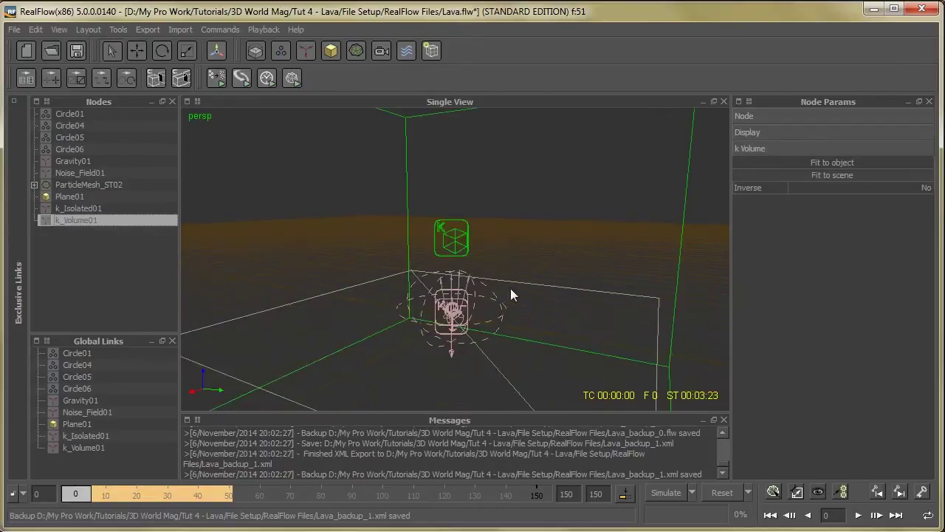
alt+drag(502, 275, 475, 247)
alt+drag(554, 190, 515, 277)
scroll(470, 292, up, 3)
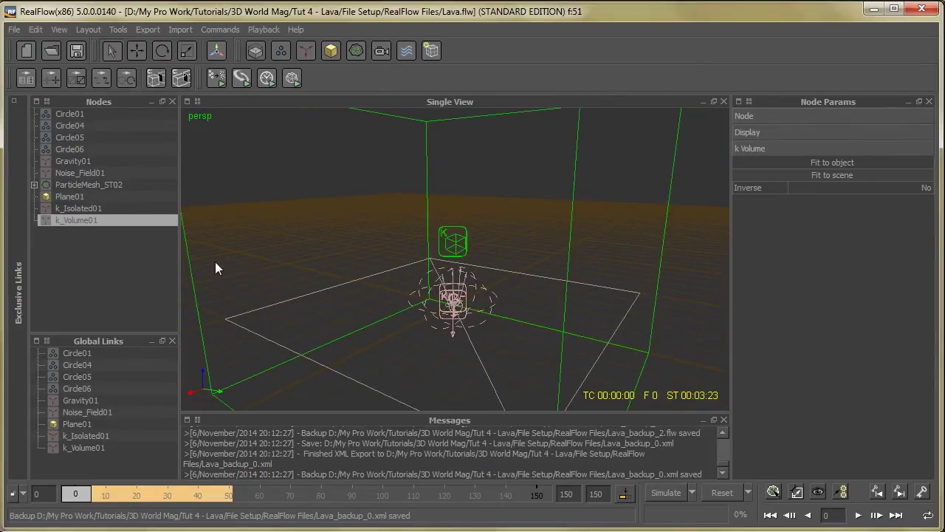
click(80, 162)
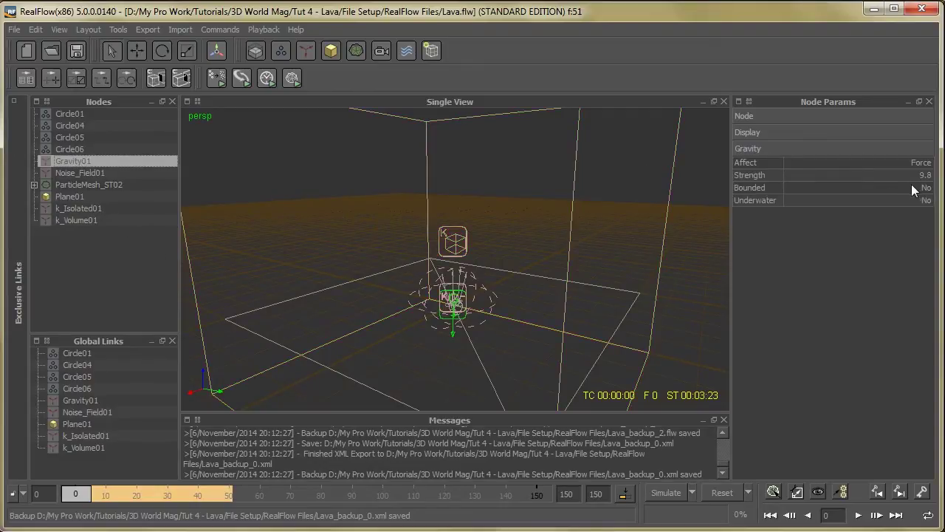
click(88, 175)
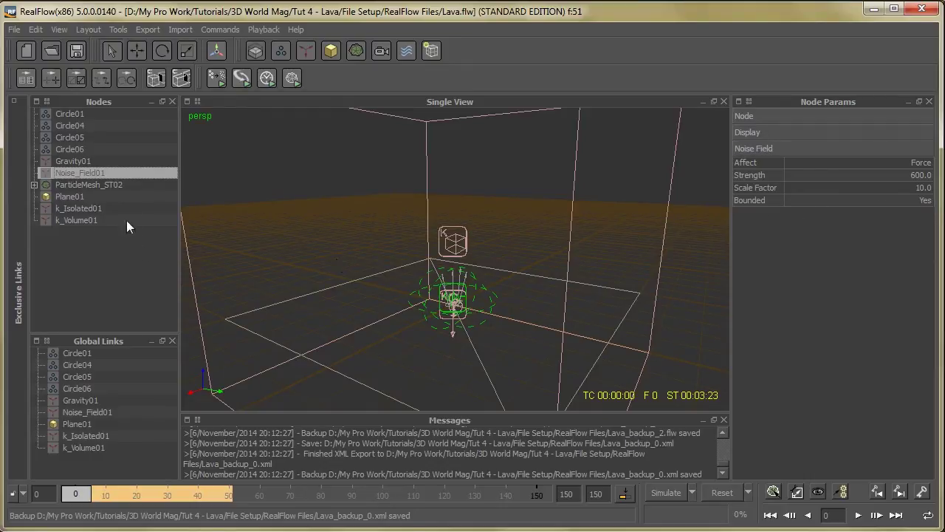
click(82, 209)
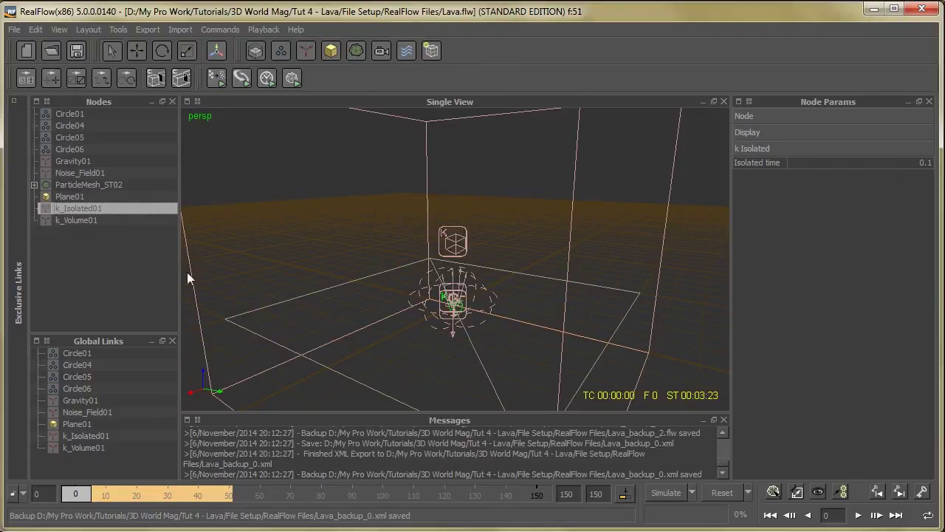
click(81, 220)
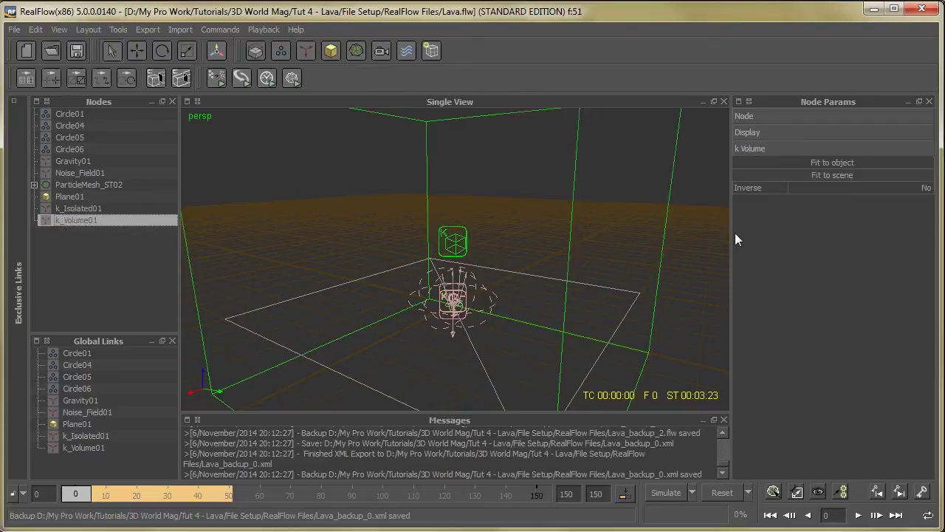
scroll(469, 248, down, 3)
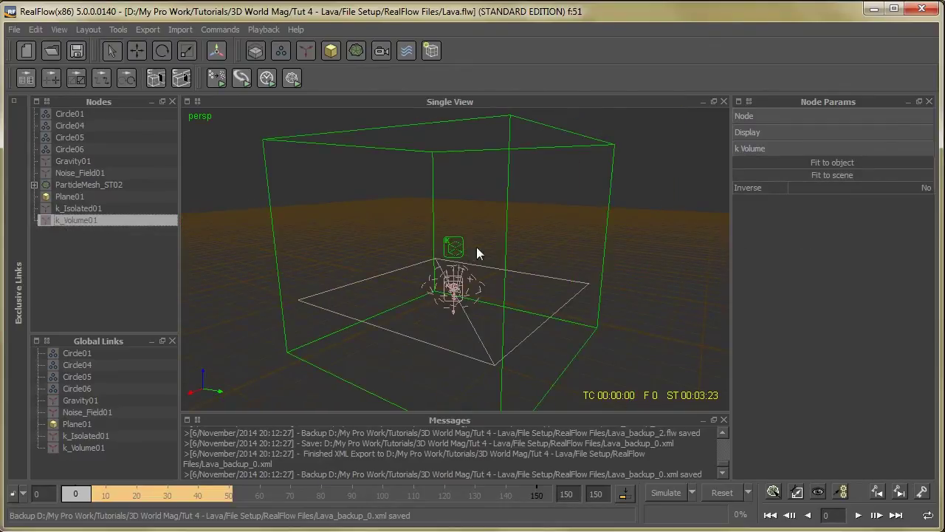
scroll(471, 240, up, 5)
alt+drag(479, 299, 488, 276)
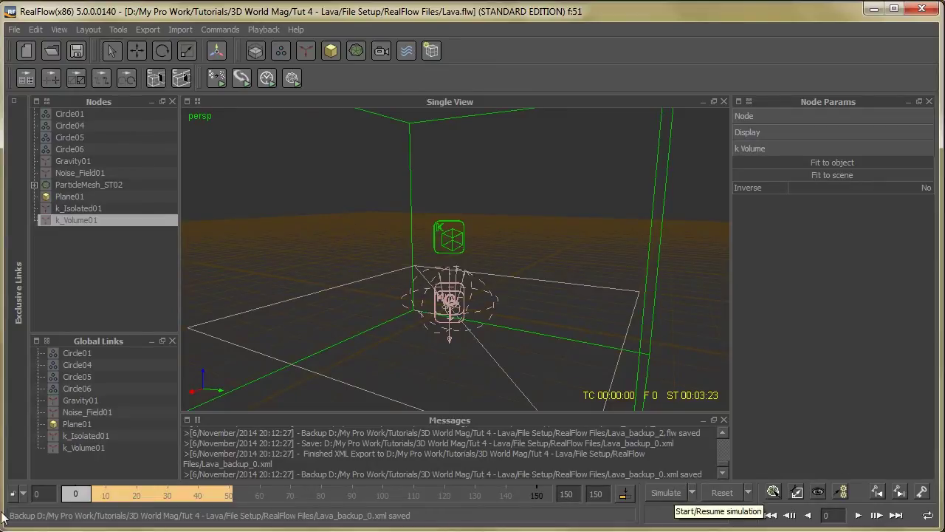
mouse_move(73, 495)
mouse_down()
mouse_move(185, 505)
mouse_move(70, 505)
mouse_move(213, 510)
mouse_move(71, 506)
mouse_up()
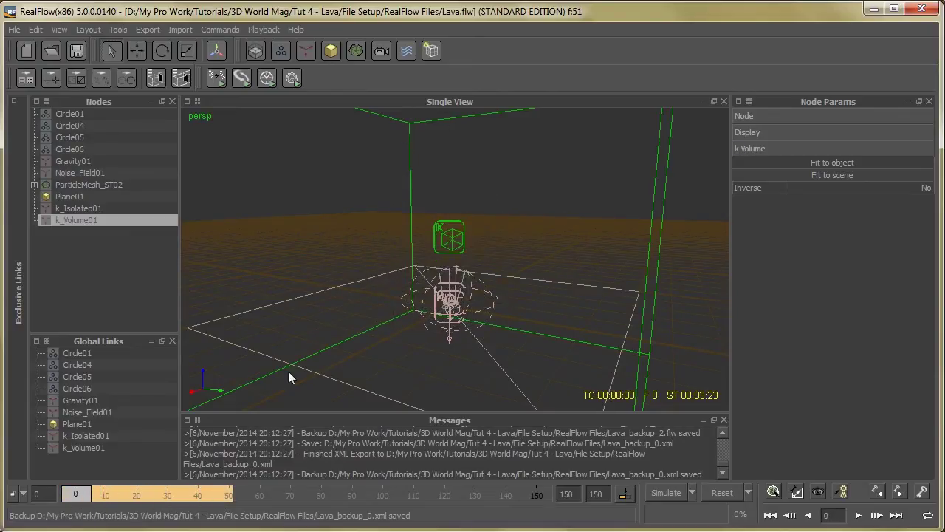
click(493, 253)
alt+drag(478, 276, 440, 328)
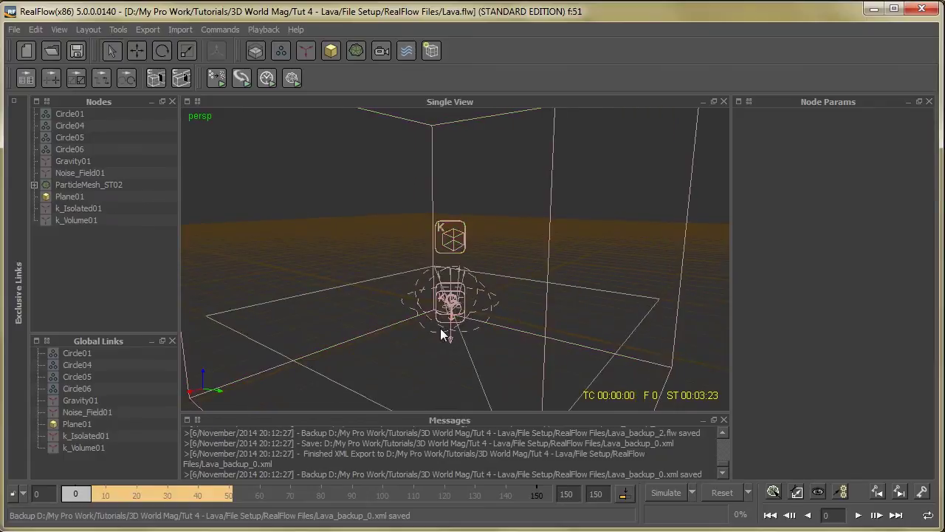
Select the four circle emitters and browse the mesh types without adding a mesh.
click(82, 116)
shift+click(79, 150)
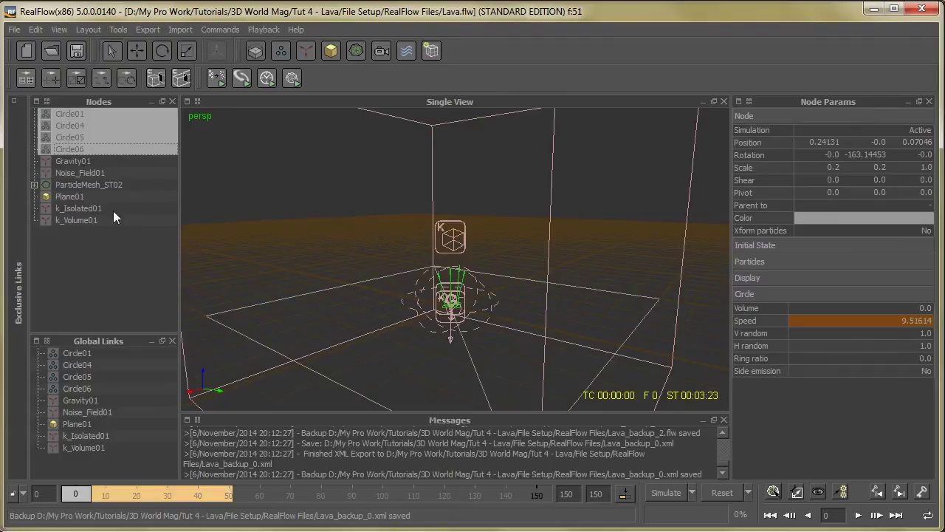
click(356, 57)
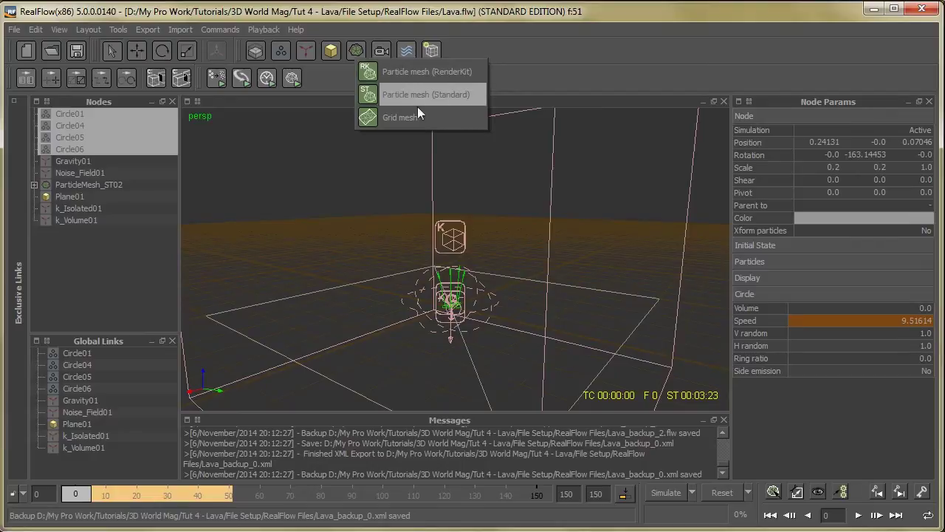
click(106, 248)
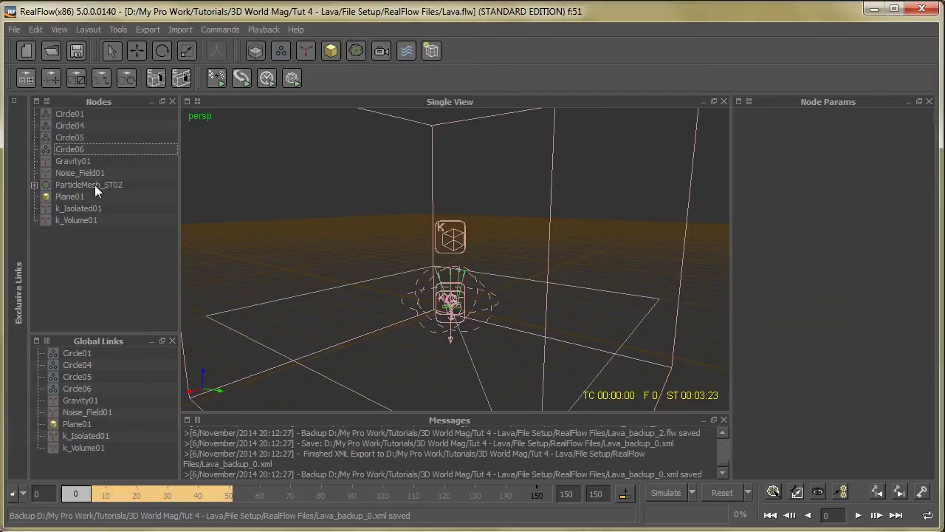
Expand ParticleMesh_ST02 to list its Circle children and show its Filters settings (64 steps).
click(92, 184)
click(33, 185)
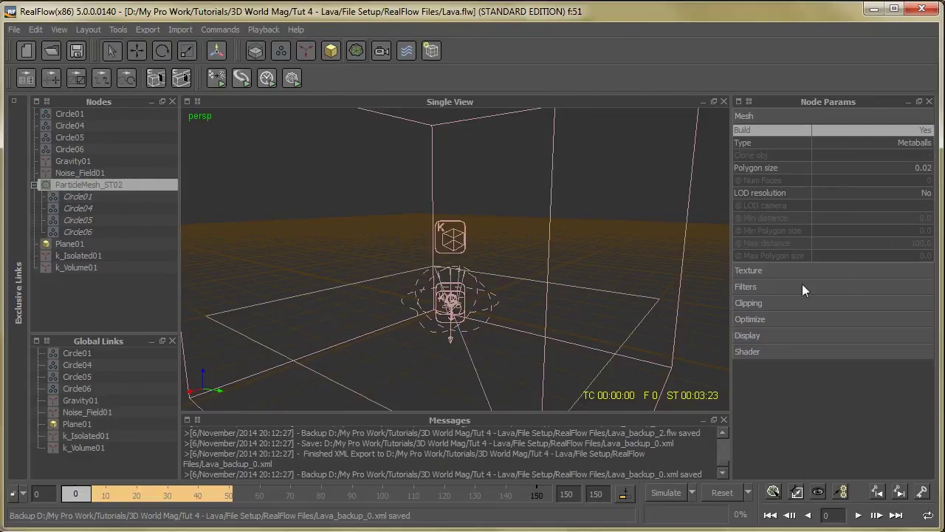
click(766, 287)
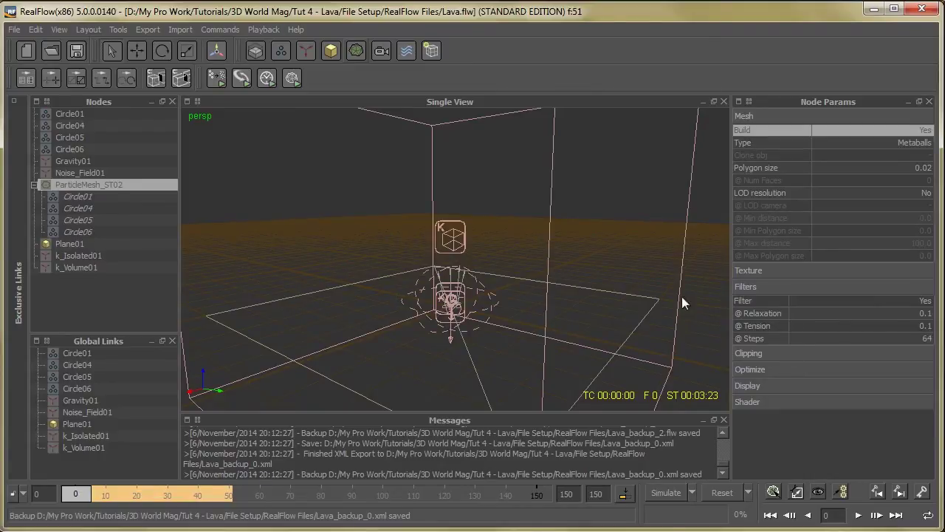
Check each linked circle's field settings (blend 95.0, radius 0.012), then collapse ParticleMesh_ST02's emitter tree.
click(87, 198)
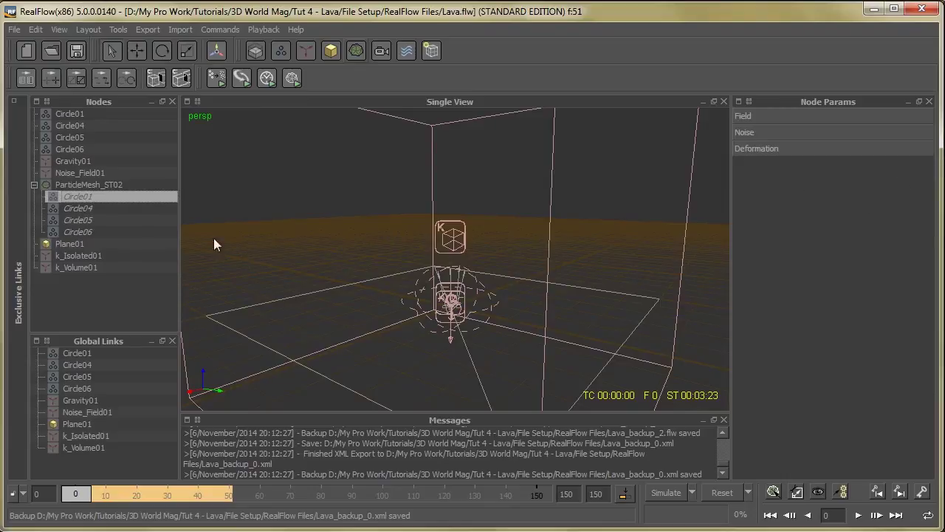
click(762, 118)
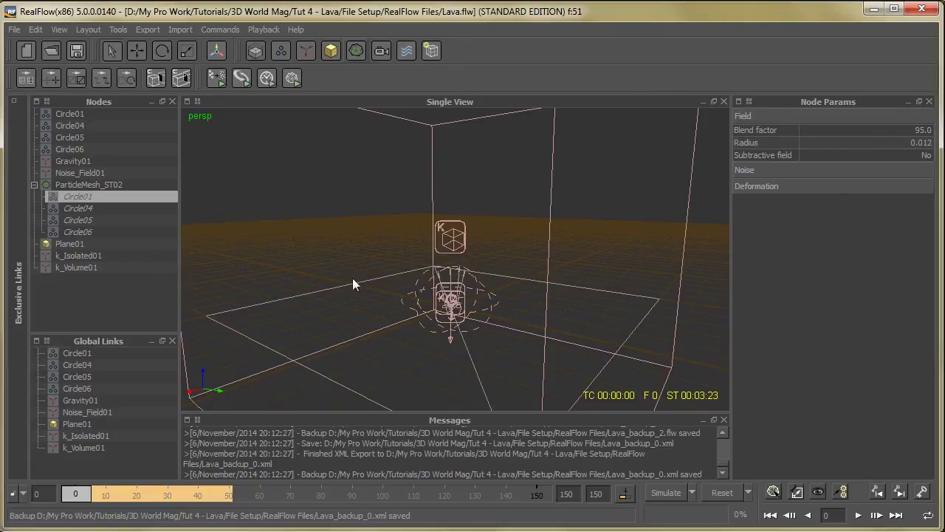
click(75, 209)
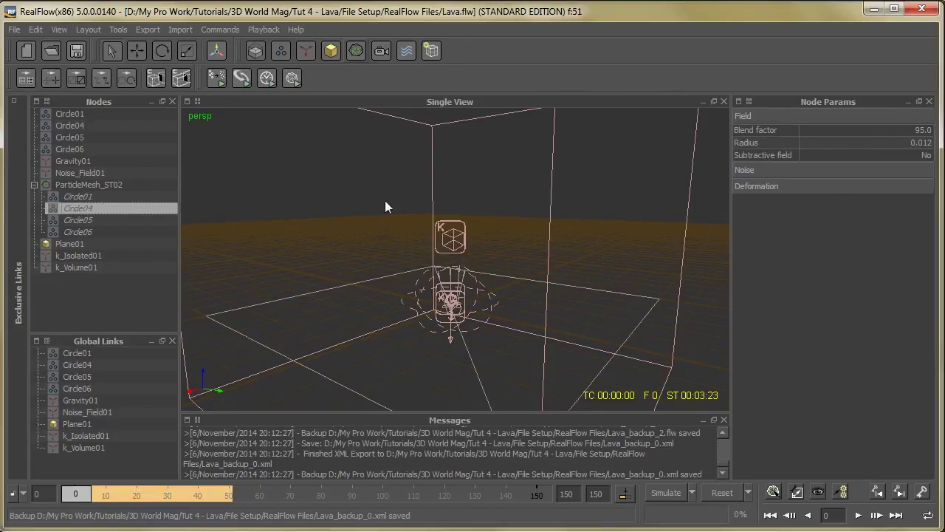
click(108, 220)
click(96, 232)
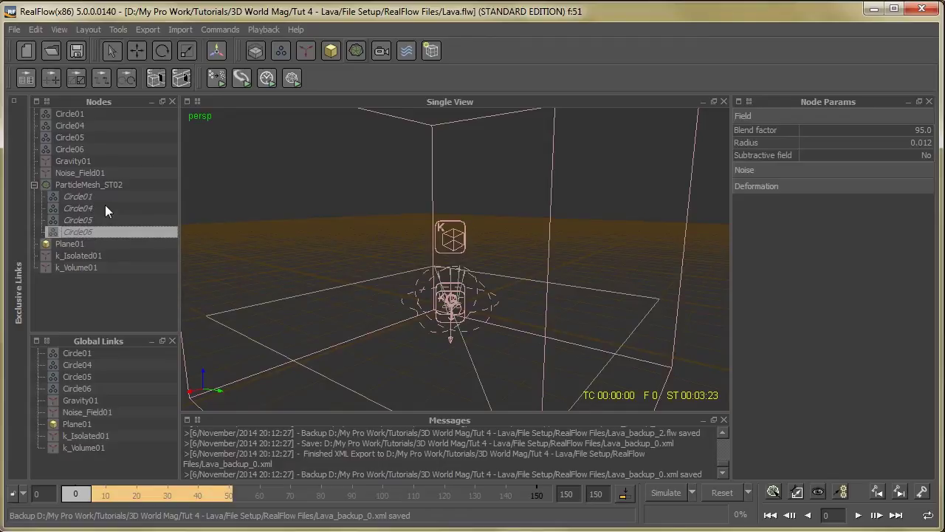
click(99, 198)
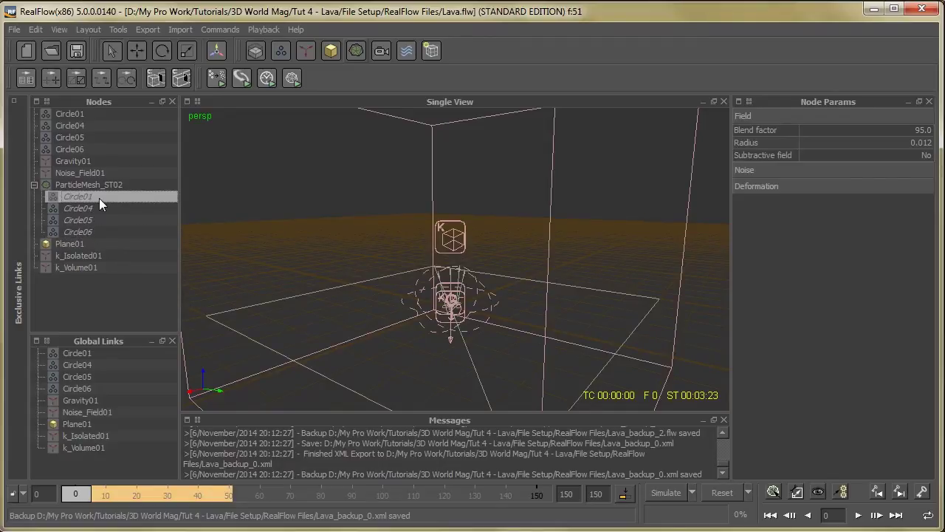
click(81, 185)
click(34, 185)
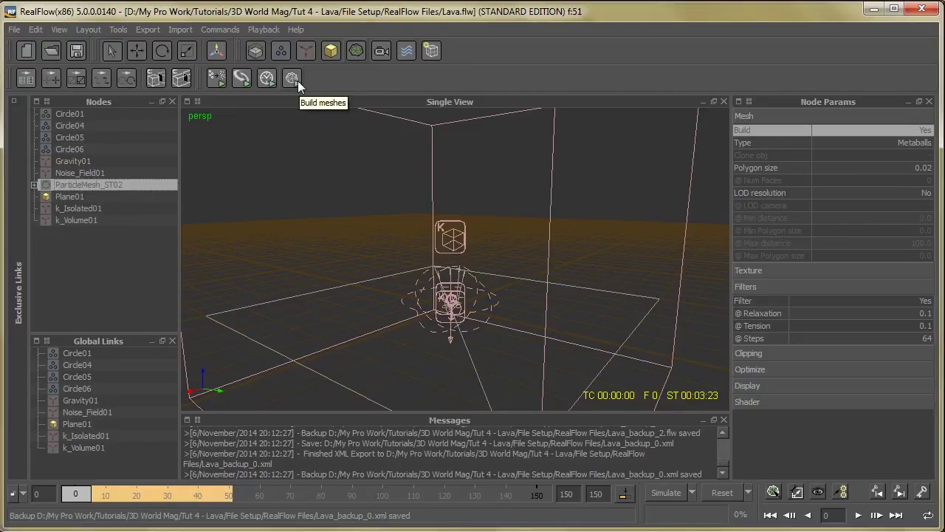
Preview the splash at frame 24, then set Visible to No for Circle01, Circle04, Circle05 and Circle06.
click(241, 293)
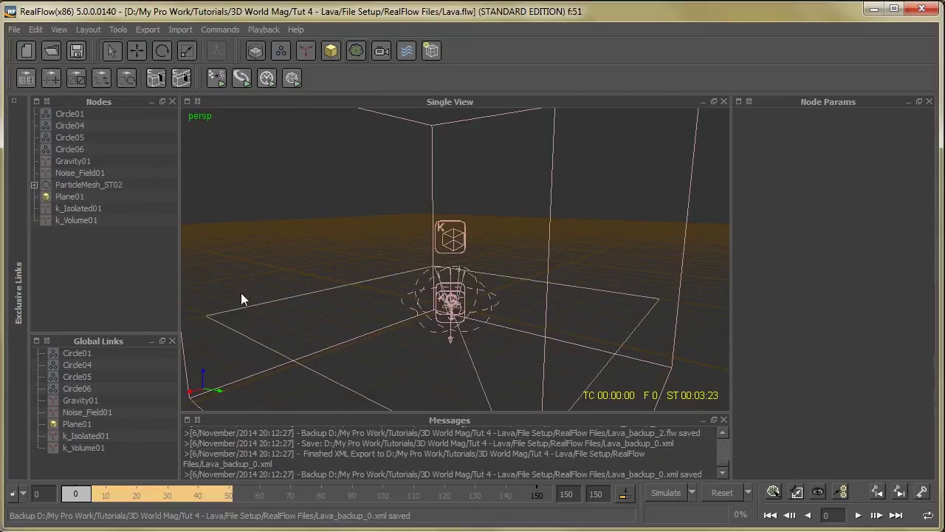
mouse_move(90, 497)
mouse_down()
mouse_move(147, 496)
mouse_move(52, 517)
mouse_up()
click(70, 115)
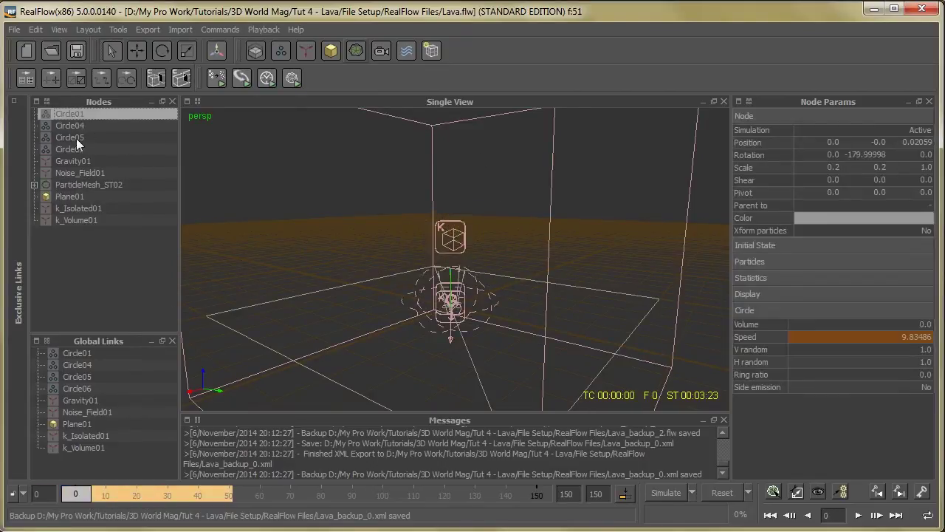
shift+click(71, 150)
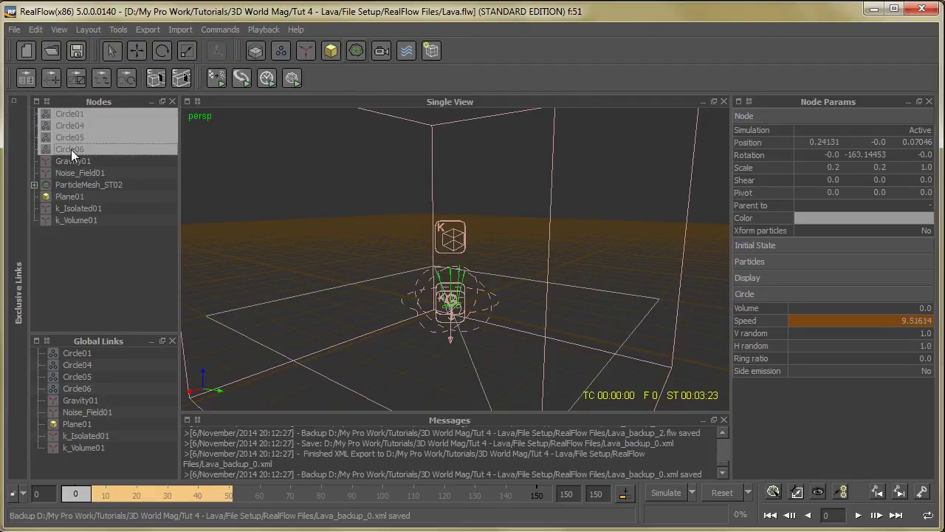
click(789, 279)
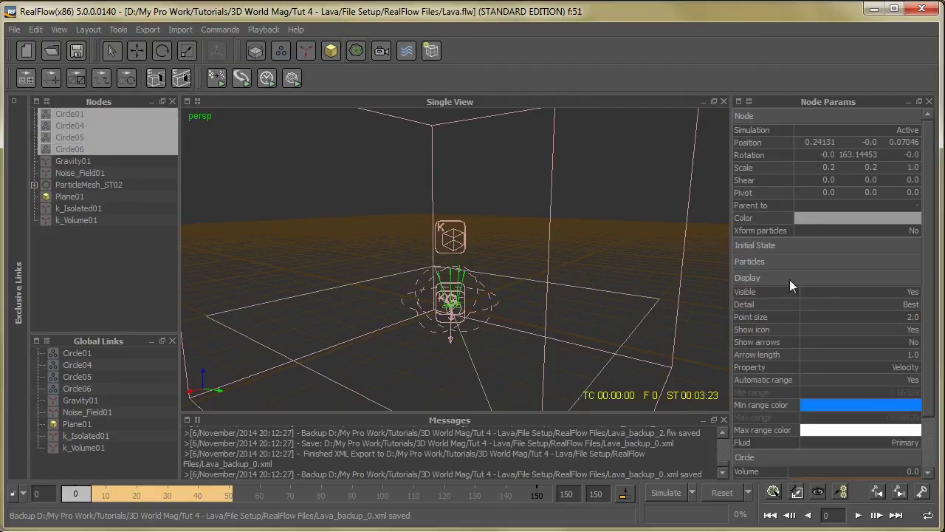
click(910, 294)
click(576, 242)
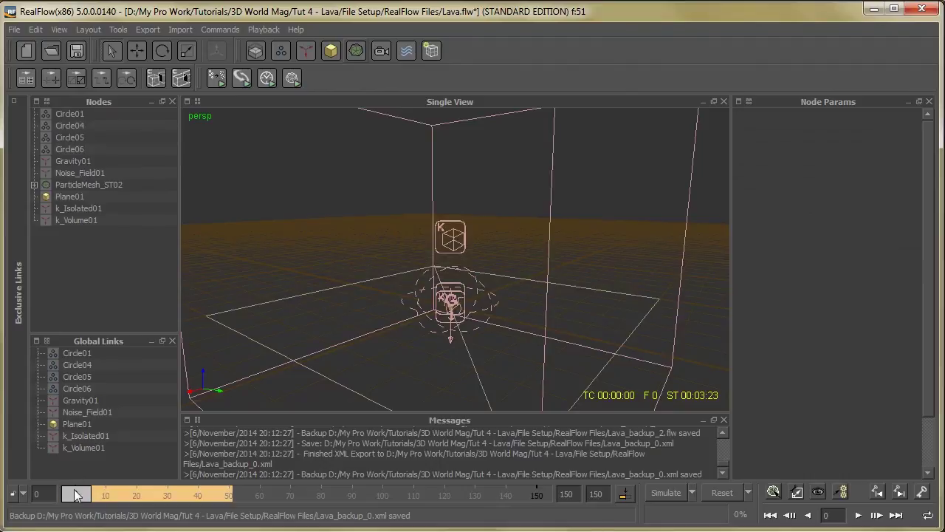
drag(76, 494, 156, 494)
scroll(468, 242, up, 3)
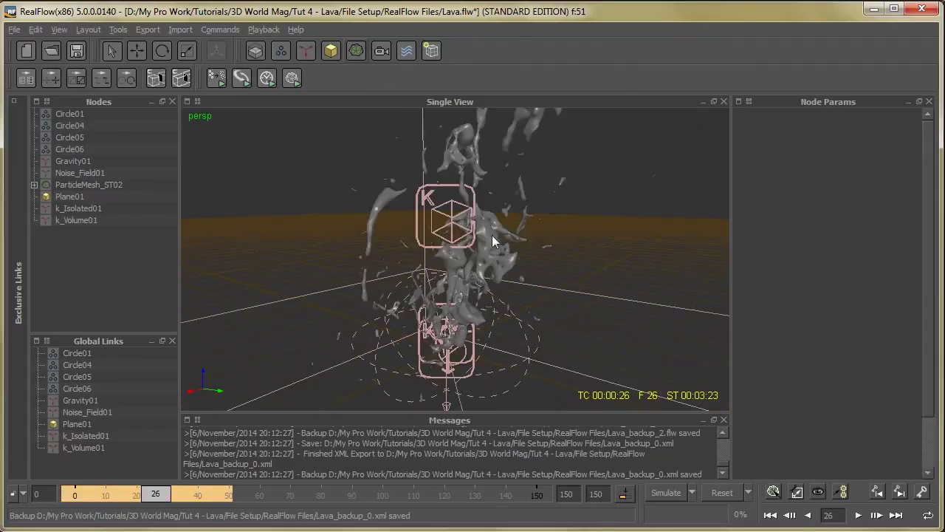
scroll(488, 251, down, 4)
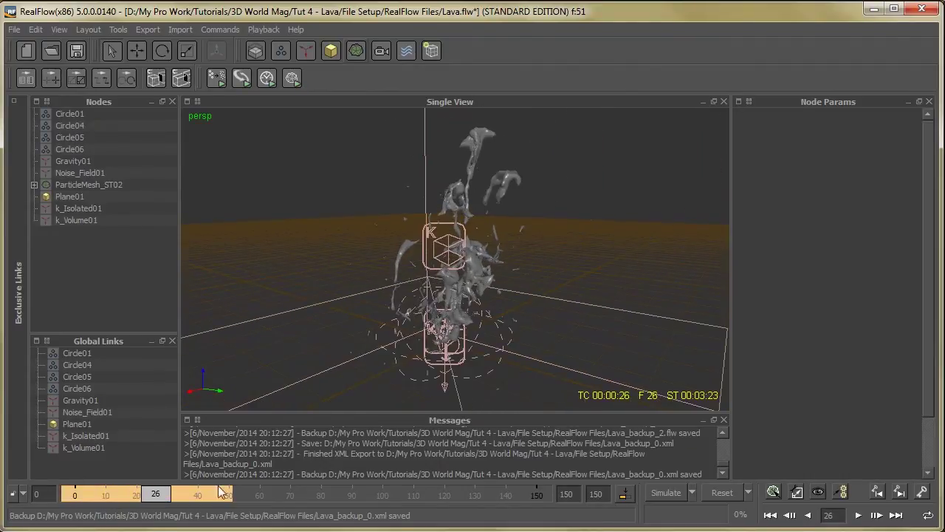
drag(221, 493, 139, 502)
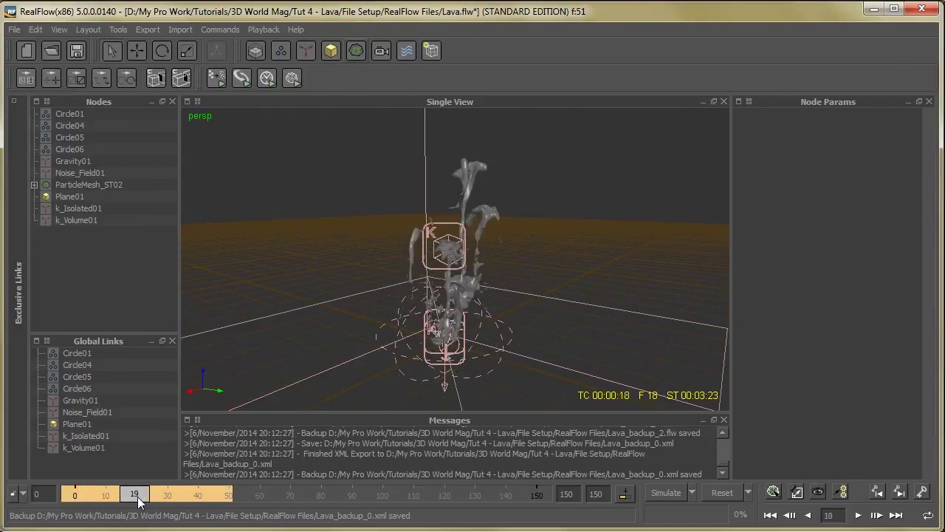
key(space)
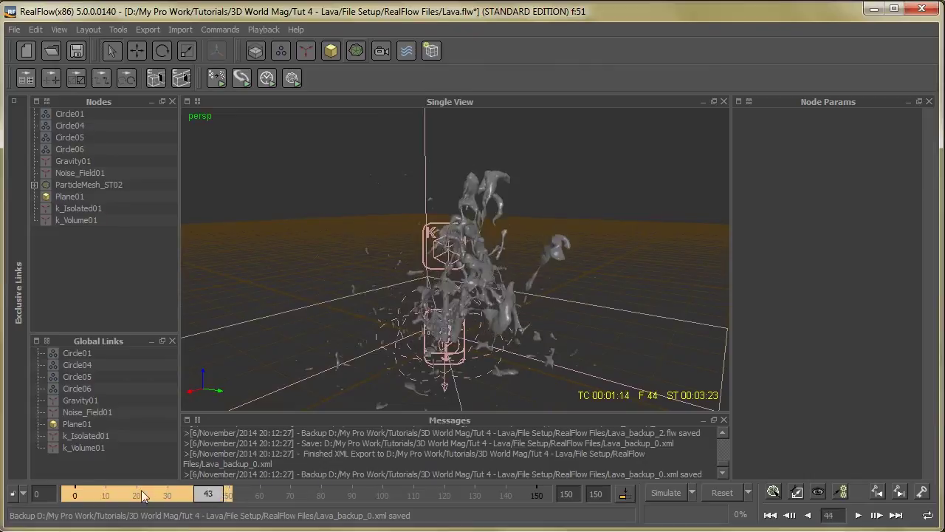
key(Home)
scroll(477, 321, down, 3)
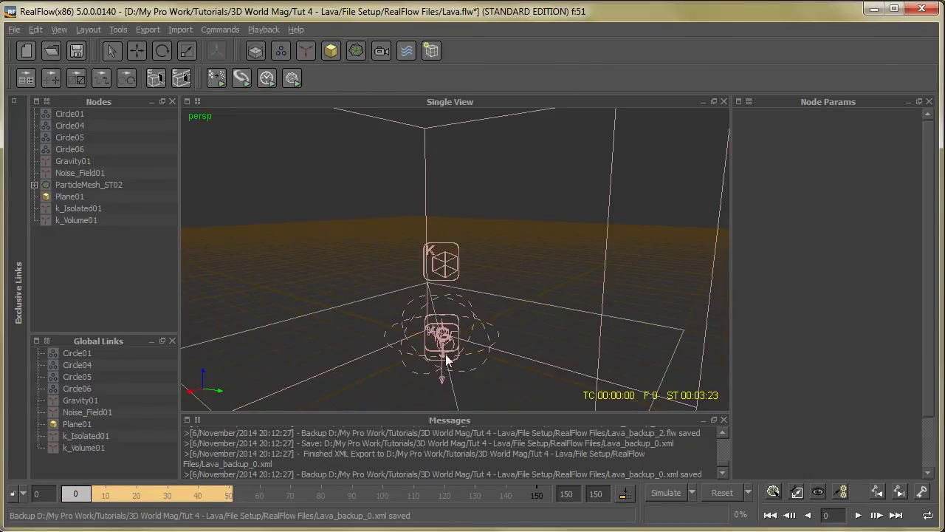
mouse_move(446, 360)
alt+mouse_down()
mouse_move(439, 342)
mouse_move(456, 343)
alt+mouse_up()
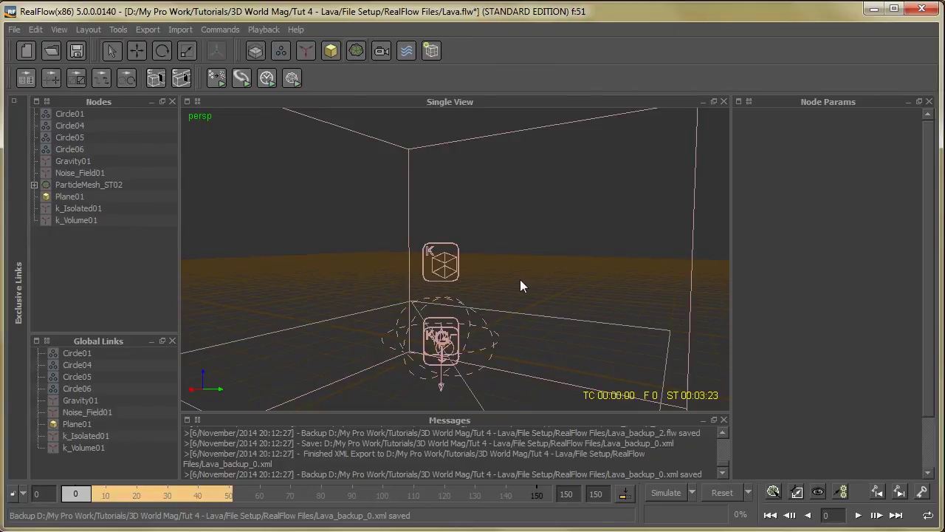
alt+drag(519, 282, 505, 295)
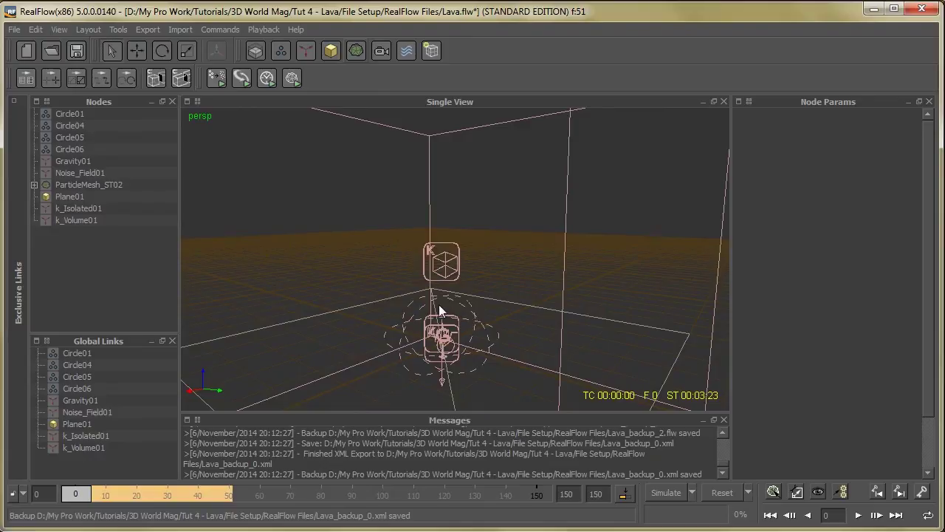
alt+drag(366, 305, 484, 337)
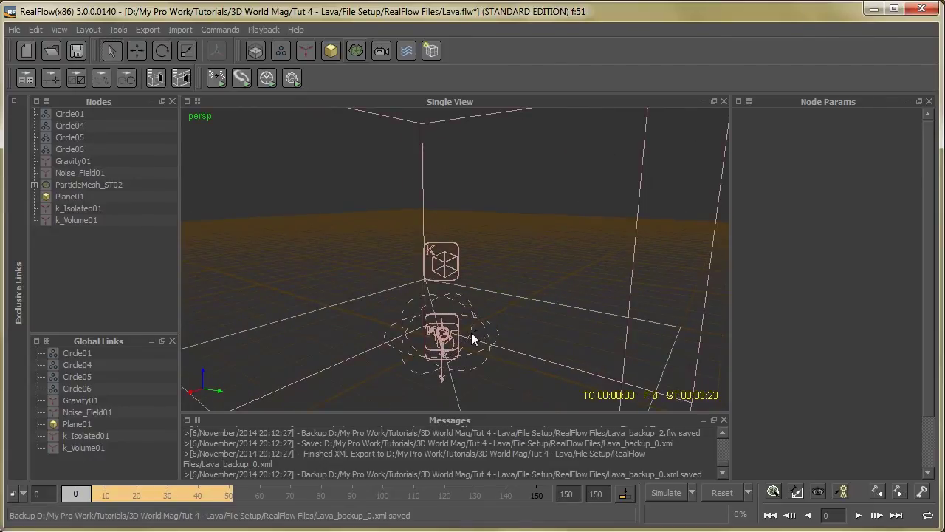
alt+drag(462, 336, 470, 325)
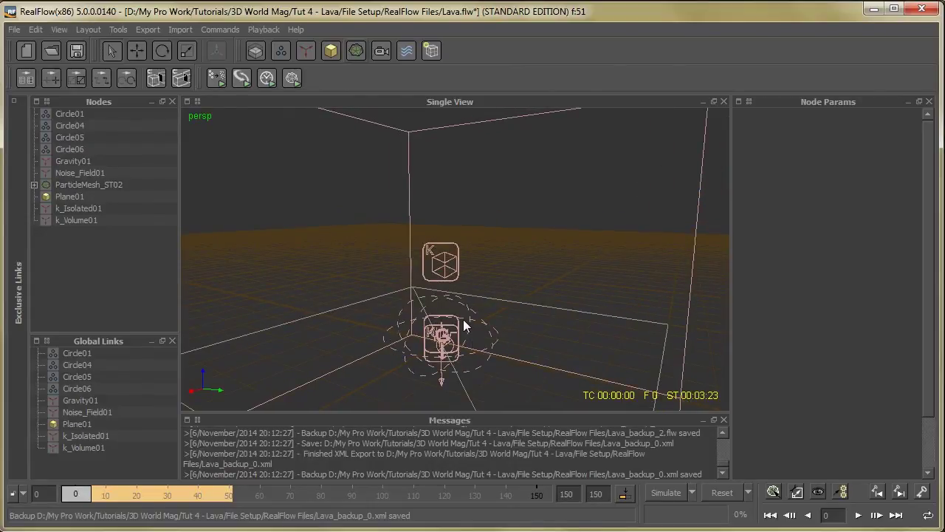
mouse_move(73, 497)
mouse_down()
mouse_move(167, 513)
mouse_move(96, 511)
mouse_up()
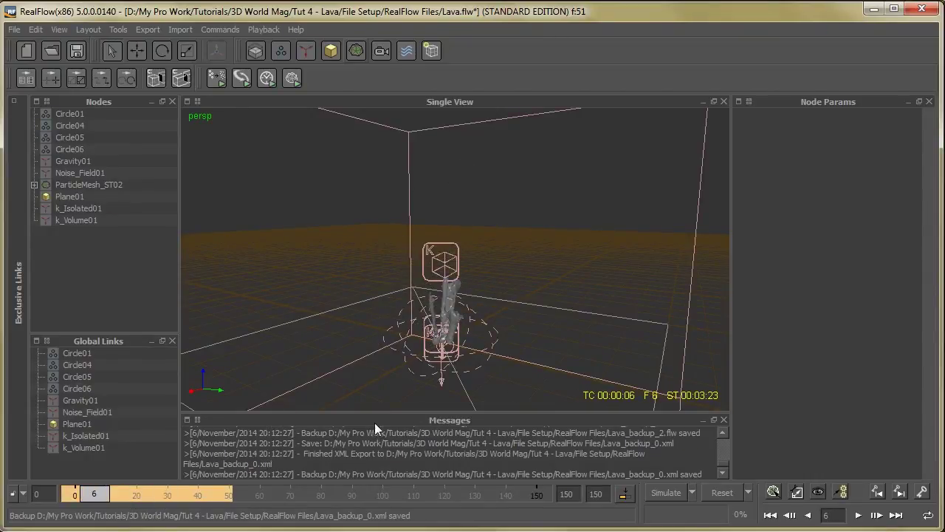
drag(89, 494, 75, 497)
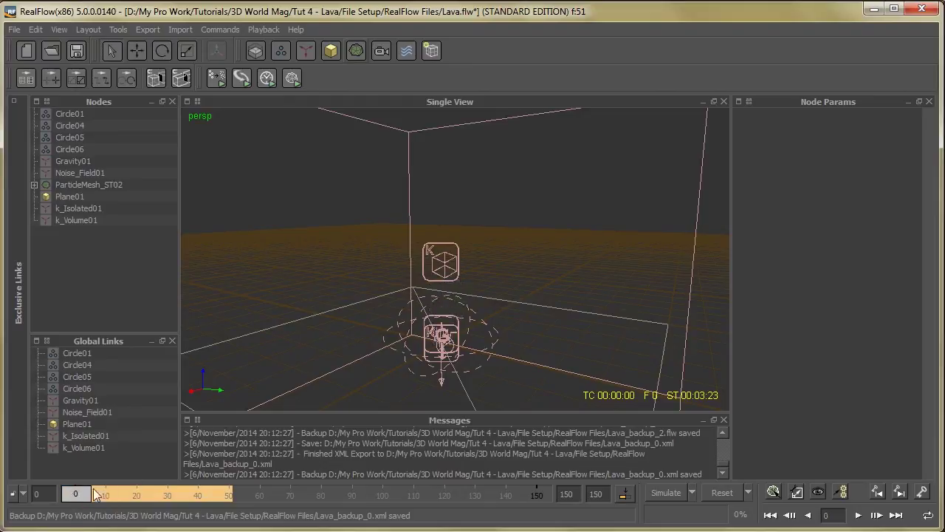